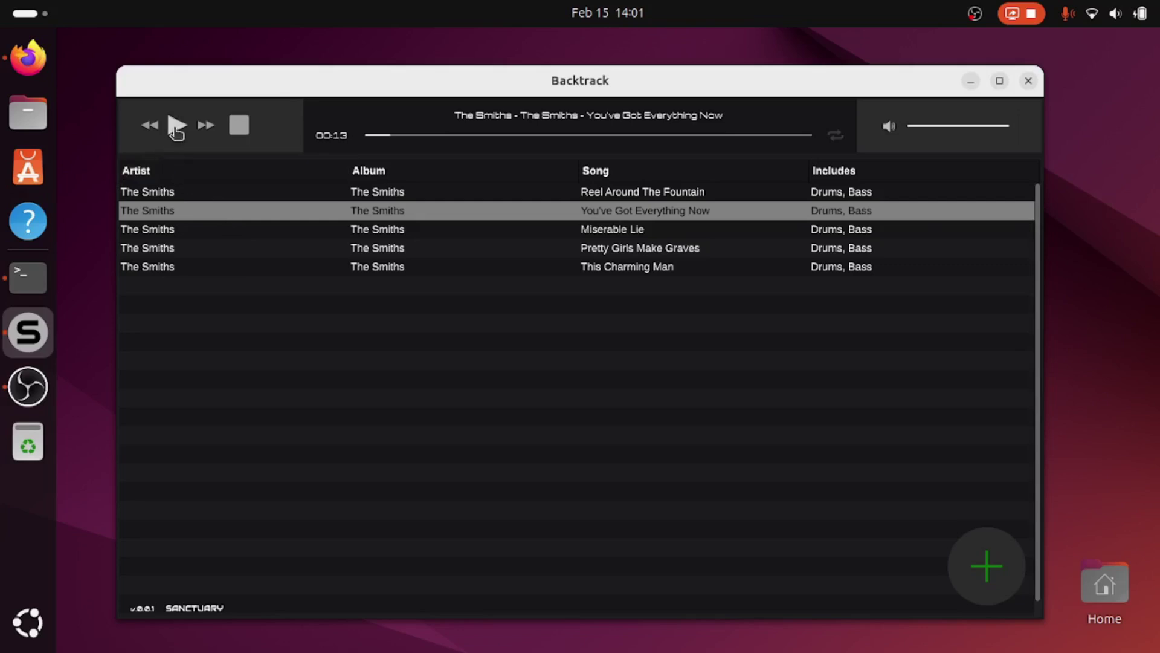
Play You've Got Everything Now, This Charming Man, then Pretty Girls Make Graves, and stop at 00:00
click(177, 126)
double_click(159, 268)
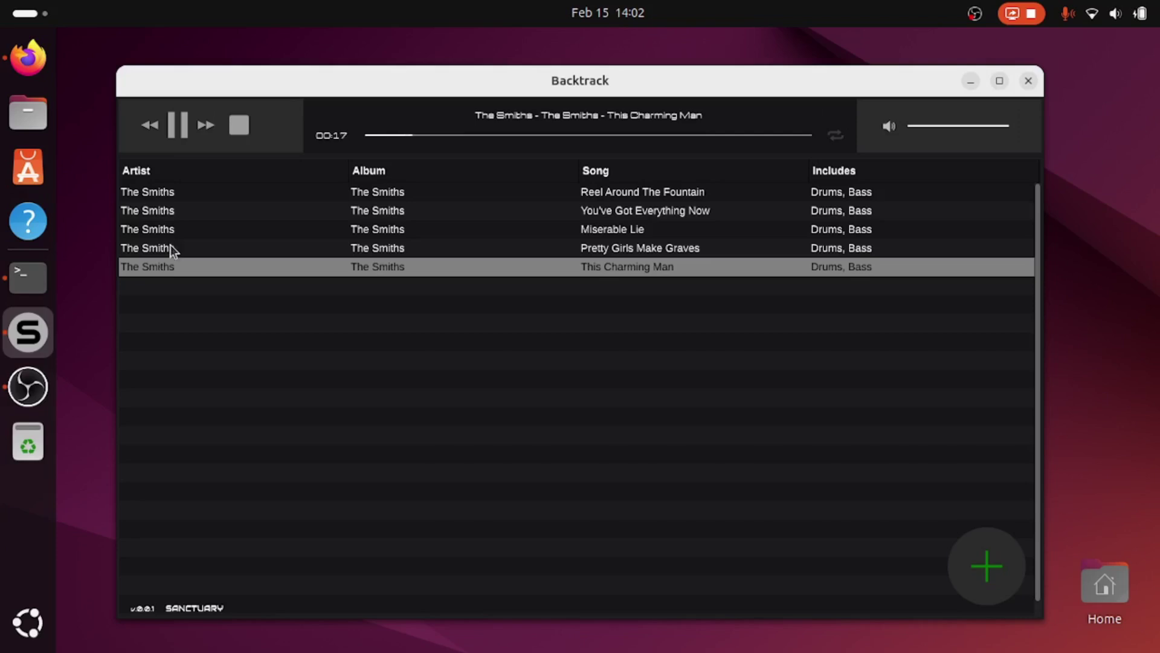
double_click(170, 248)
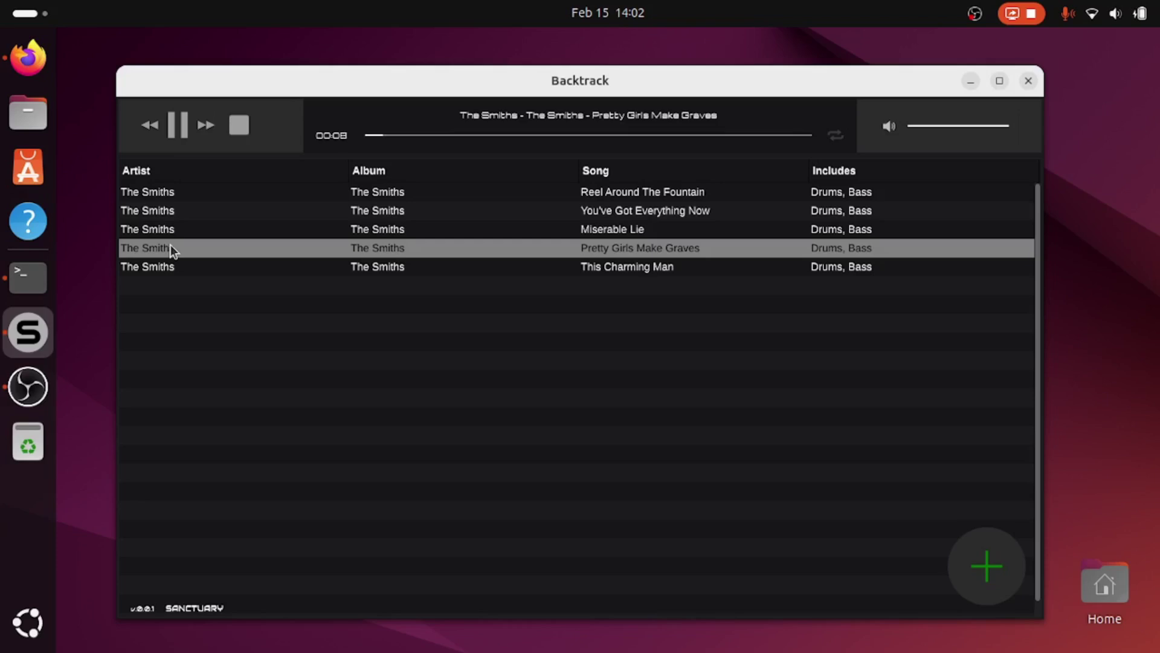
click(248, 128)
Start adding a new song and browse the TheSmiths music folder for its .cdda.wav tracks
click(988, 566)
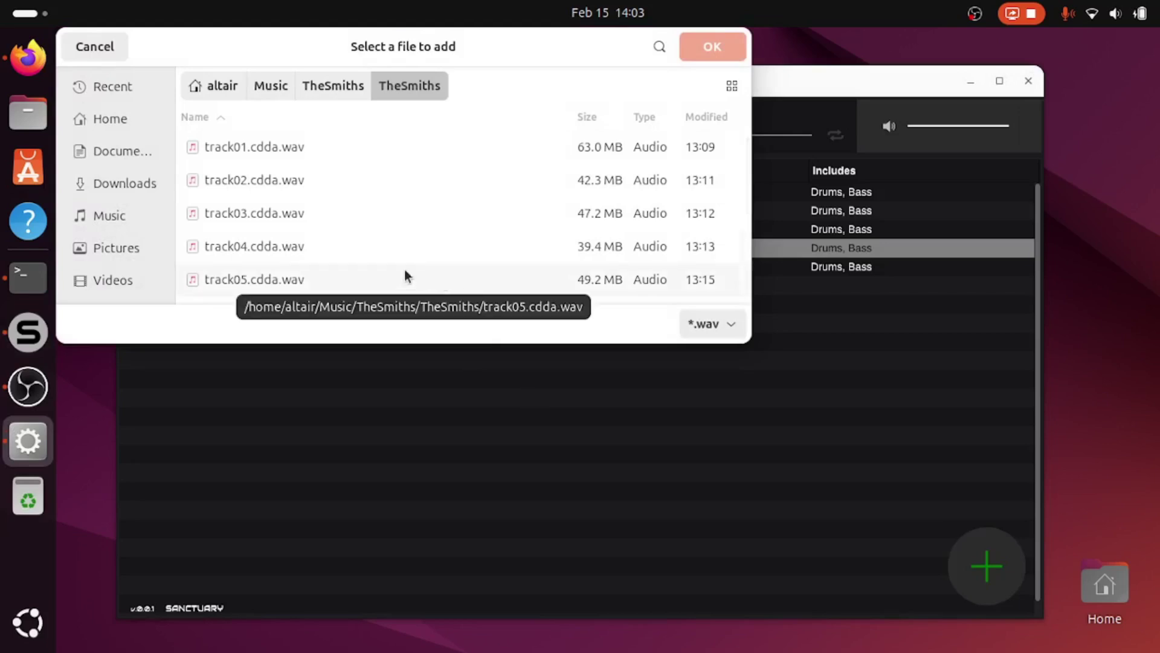
scroll(337, 248, down, 2)
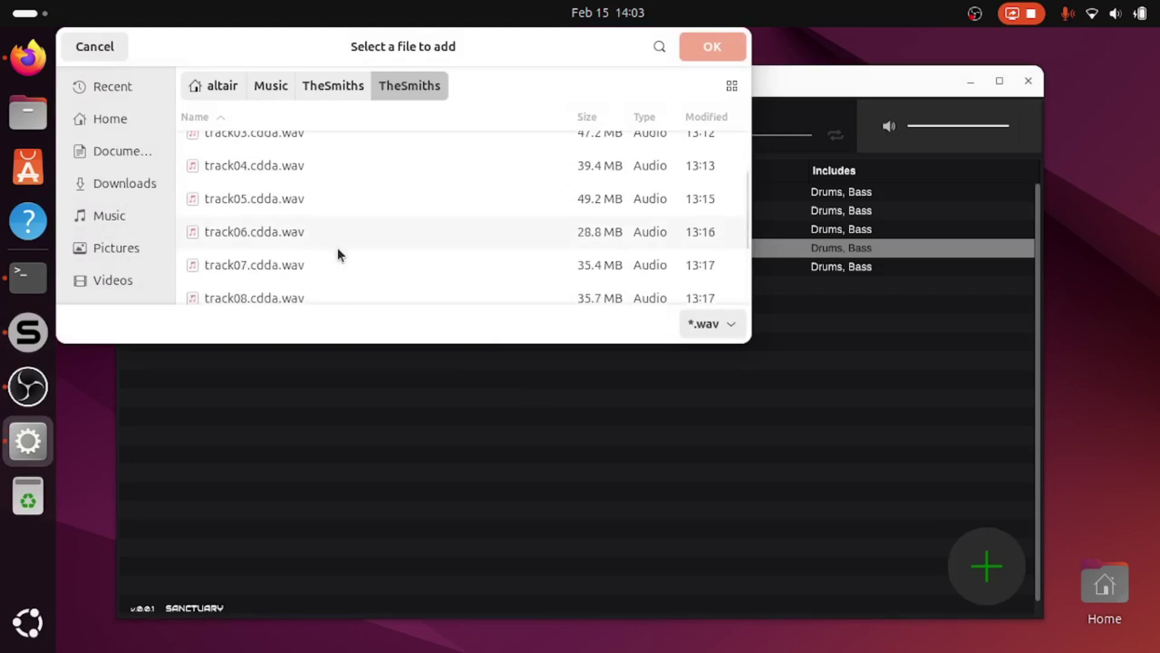
Pick track07.cdda.wav, select Drums and Bass, and generate the backing track to 100%
double_click(252, 266)
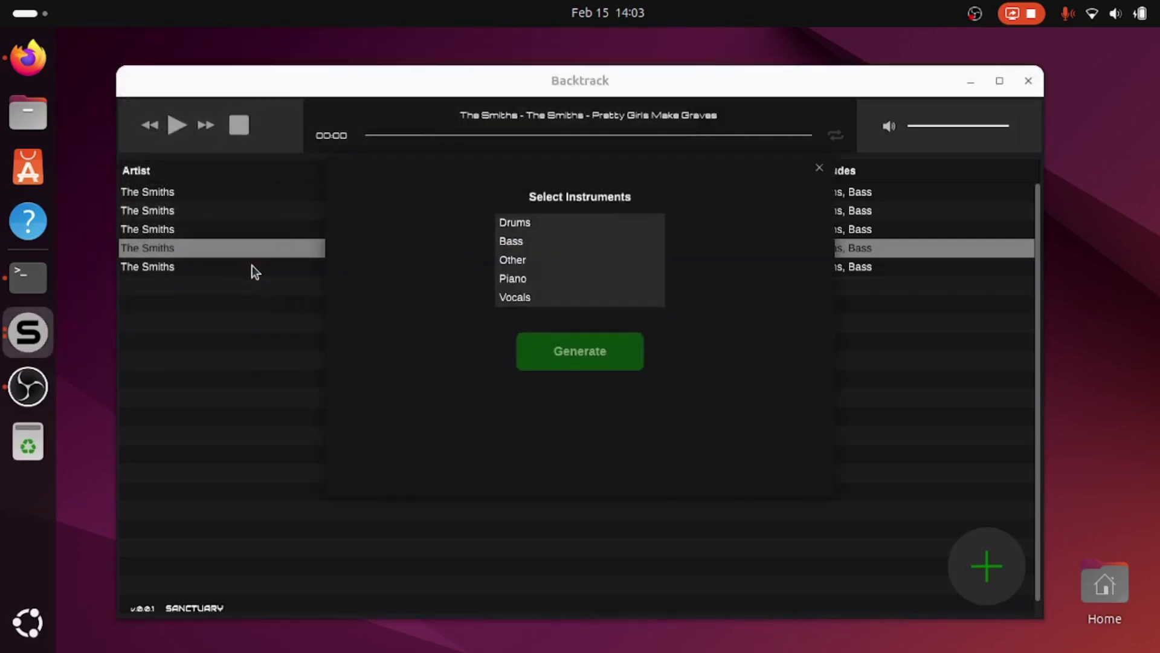
click(514, 227)
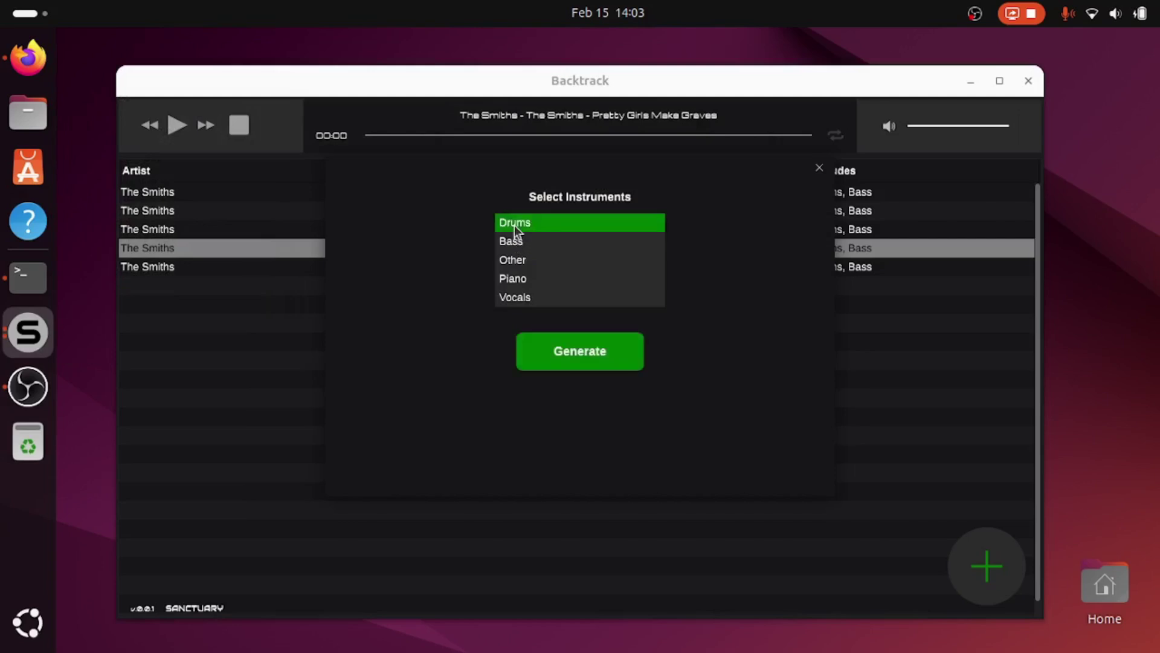
click(517, 244)
click(595, 367)
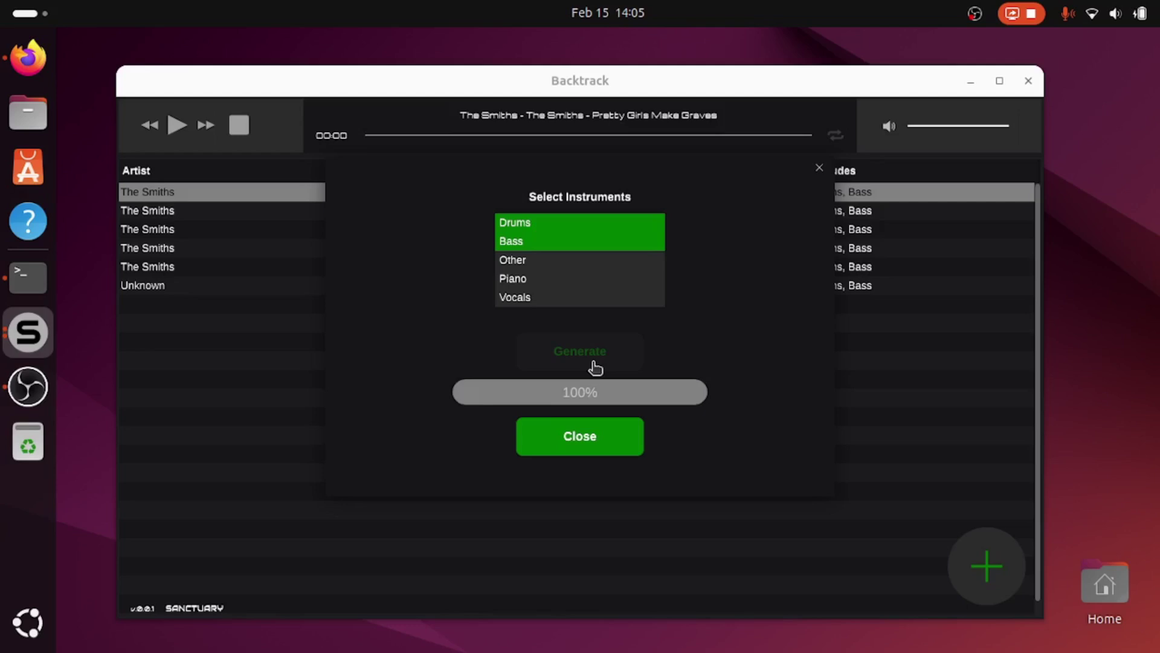
Close the Select Instruments panel to reveal the new Unknown Drums, Bass entry
click(578, 438)
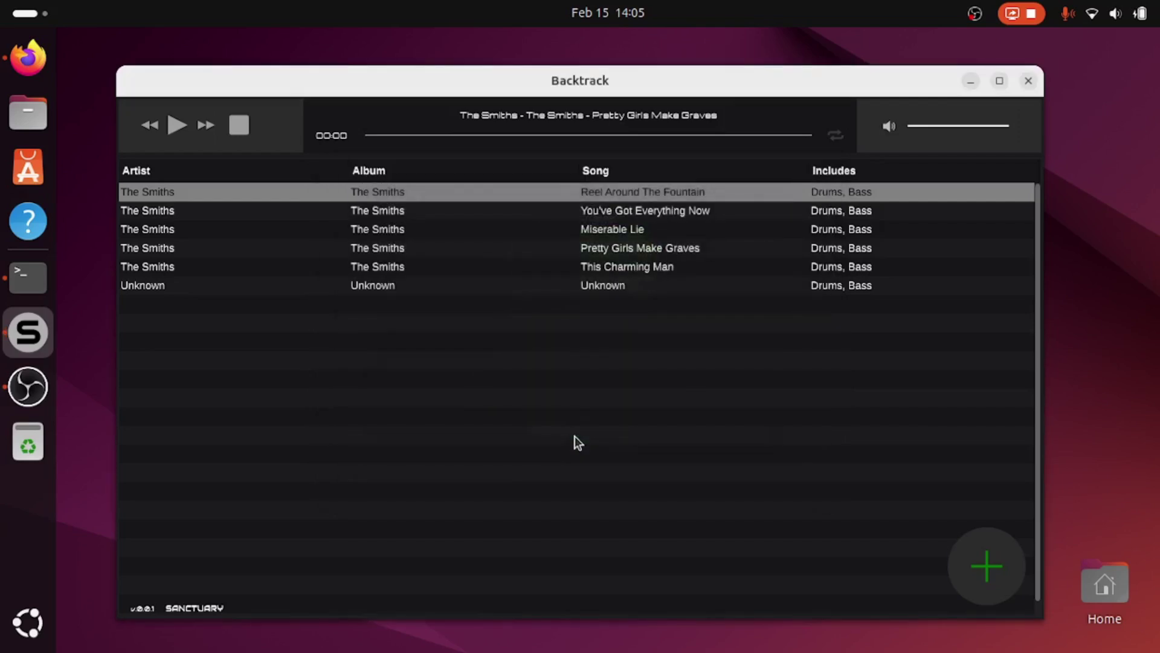
Edit the Unknown entry to artist The Smiths, album The Smiths, song 'Still Ill', and save
right_click(162, 286)
click(188, 291)
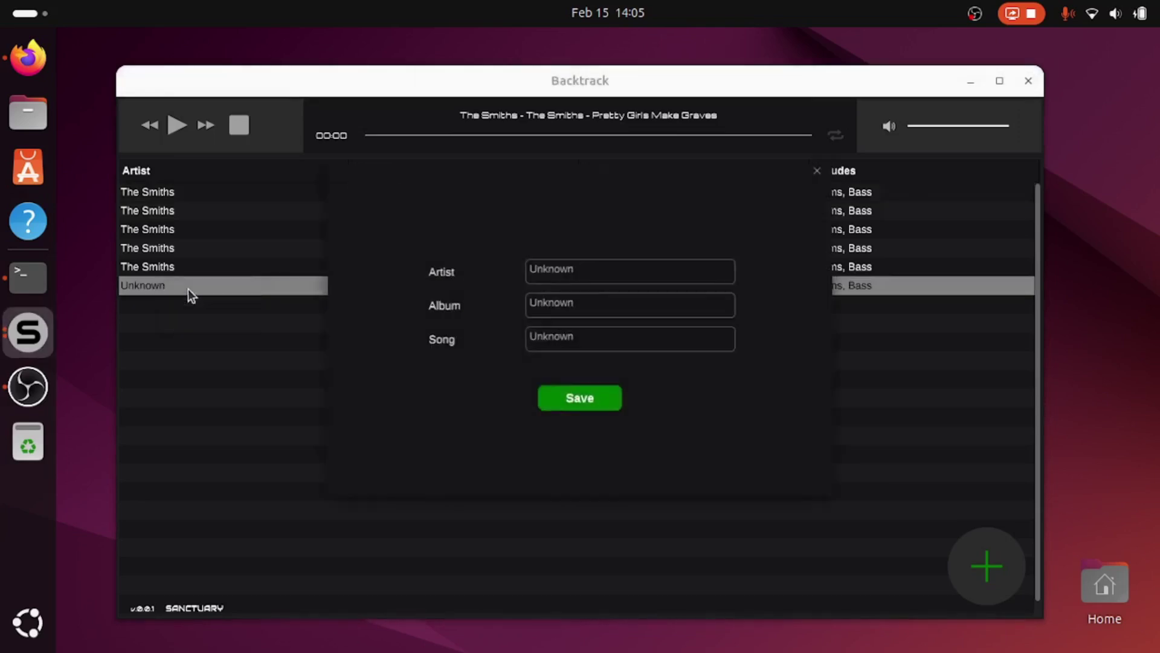
click(583, 270)
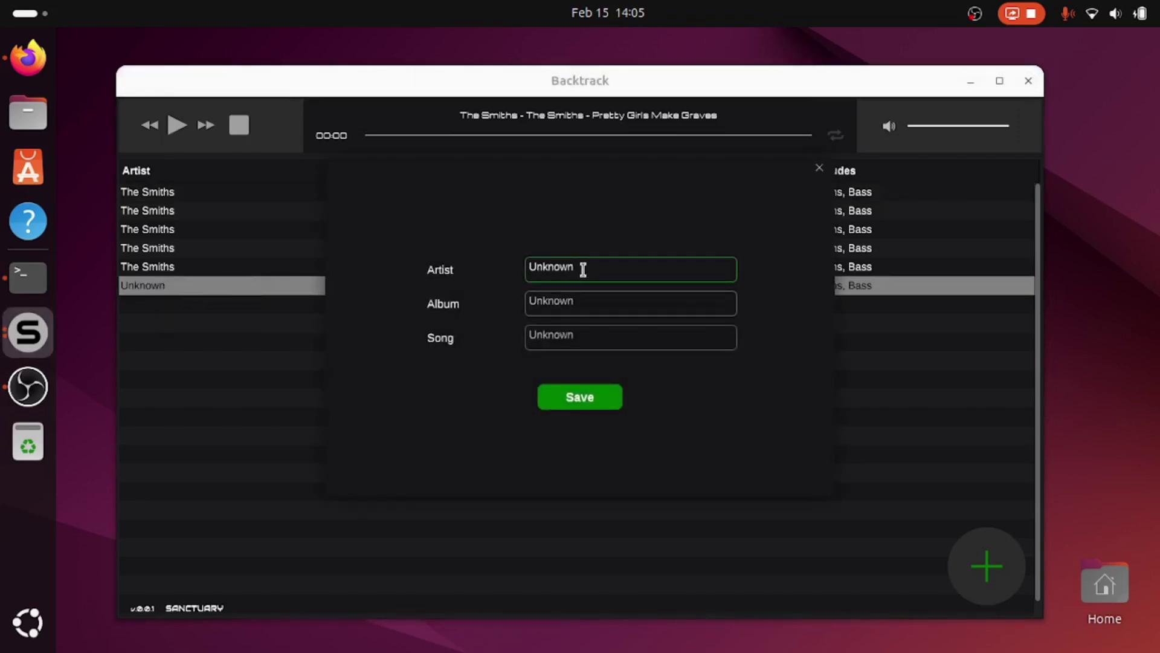
key(BackSpace)
key(BackSpace)
key(BackSpace)
key(BackSpace)
key(BackSpace)
key(BackSpace)
key(BackSpace)
text(The Smiths)
key(Tab)
key(BackSpace)
key(BackSpace)
key(BackSpace)
key(BackSpace)
key(BackSpace)
key(BackSpace)
key(BackSpace)
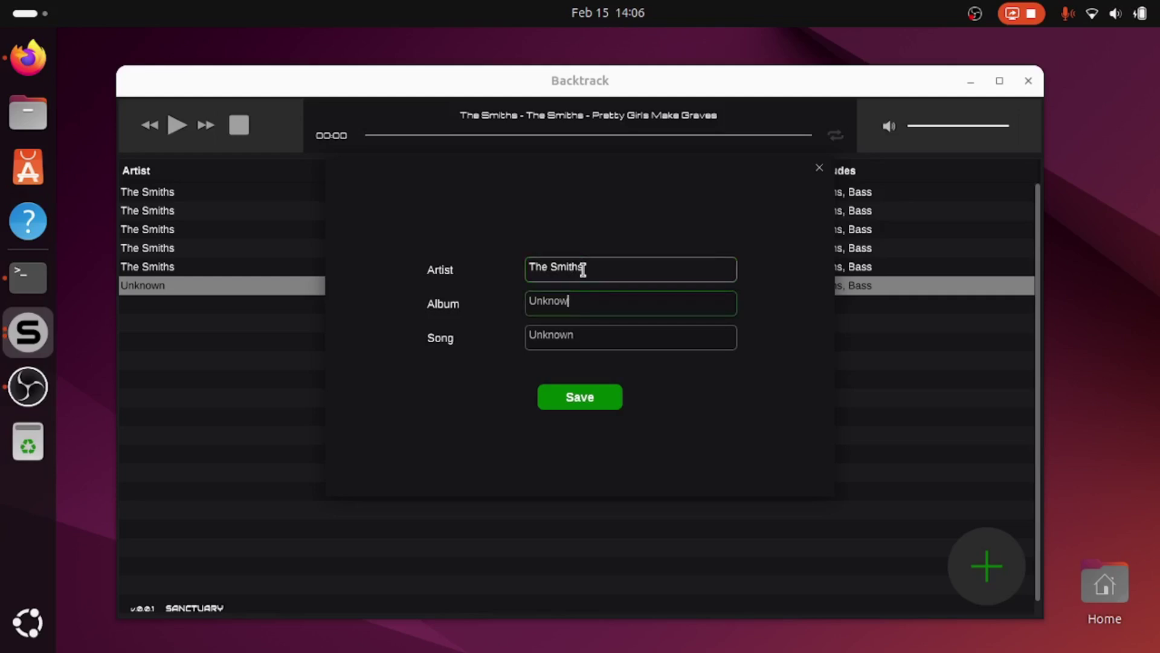
text(The Smiths)
click(584, 343)
key(BackSpace)
key(BackSpace)
key(BackSpace)
key(BackSpace)
key(BackSpace)
key(BackSpace)
key(BackSpace)
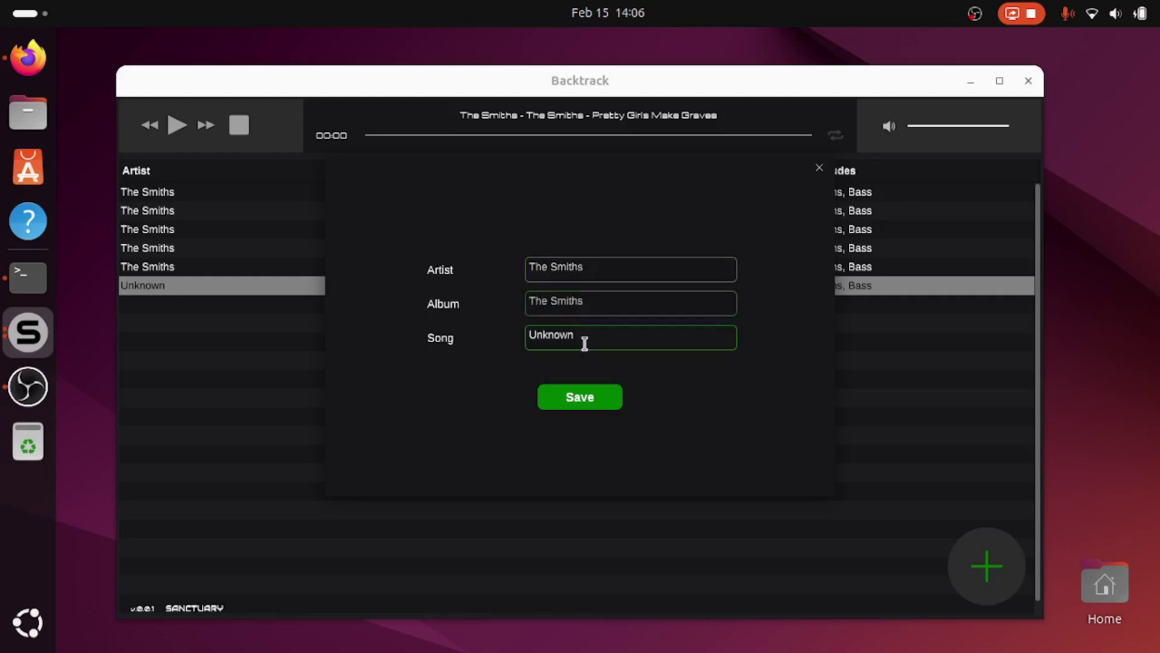
text(Still Ill)
click(582, 399)
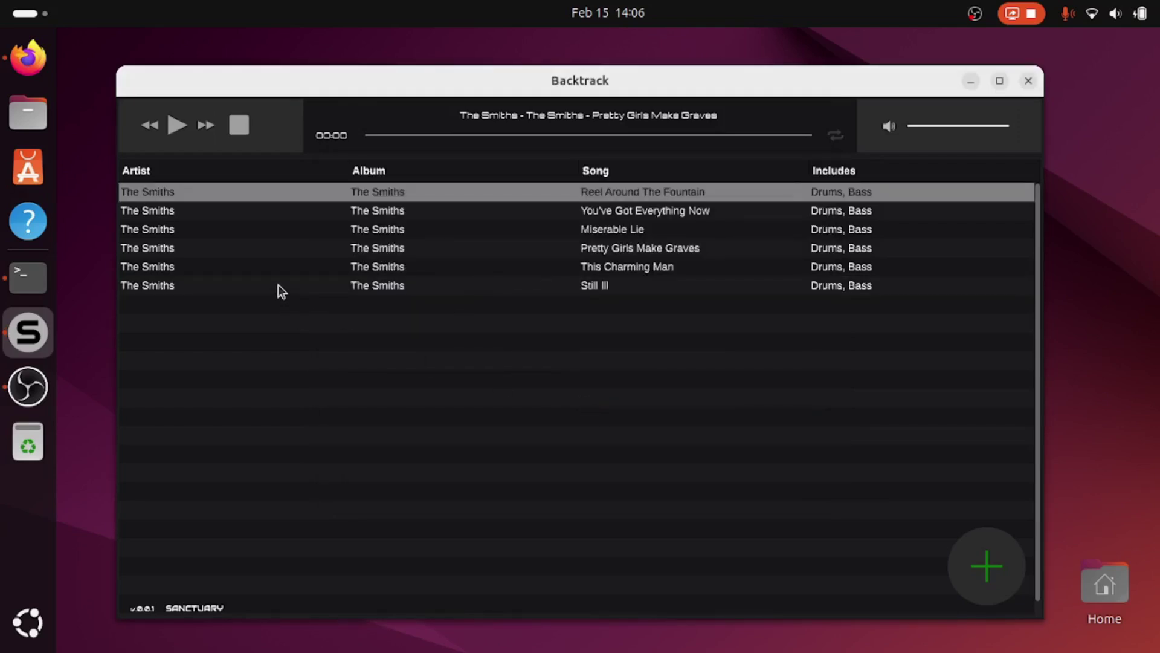
Start playback of the 'Still Ill' row in the track list
double_click(278, 285)
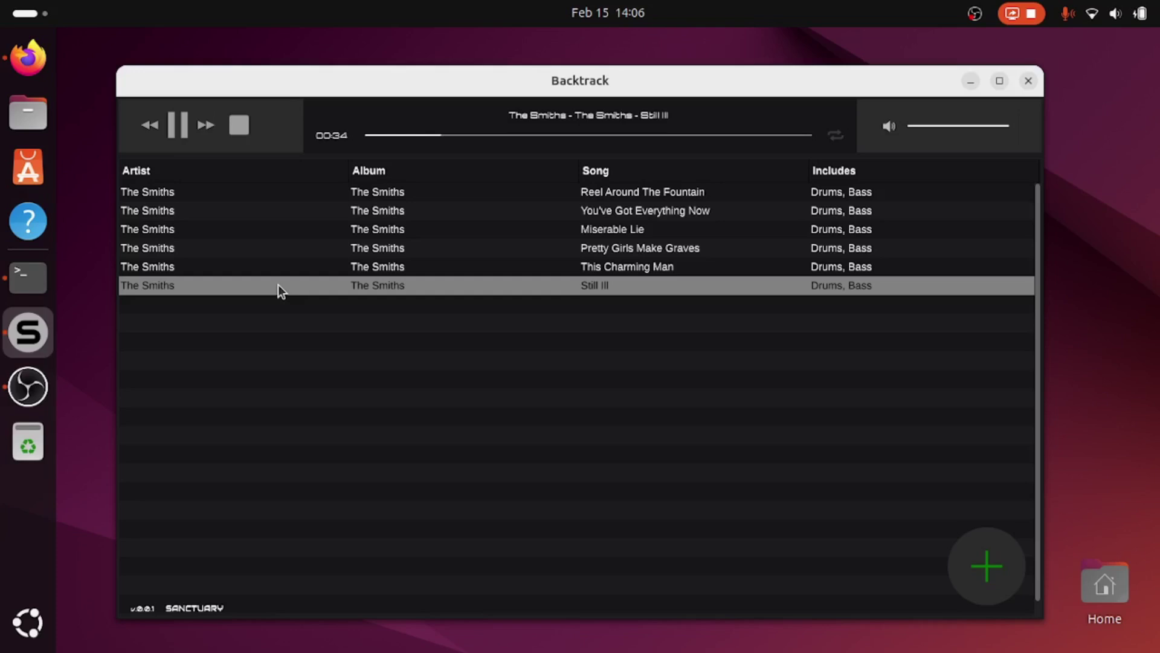
Stop 'Still Ill' so playback resets to 00:00
click(244, 124)
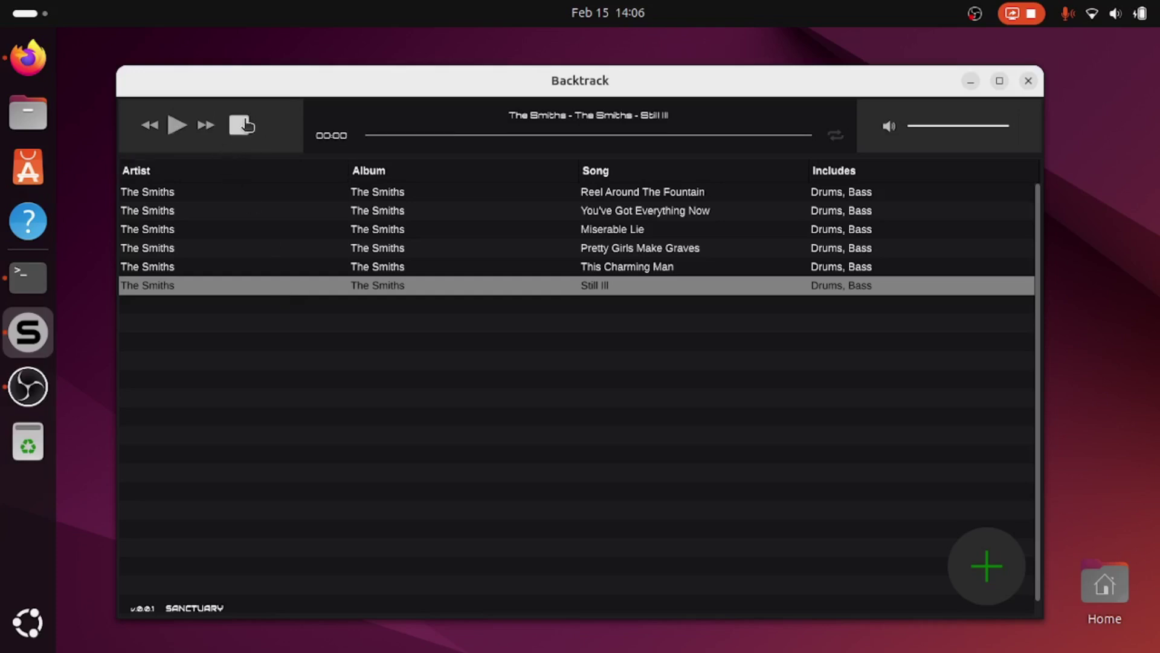